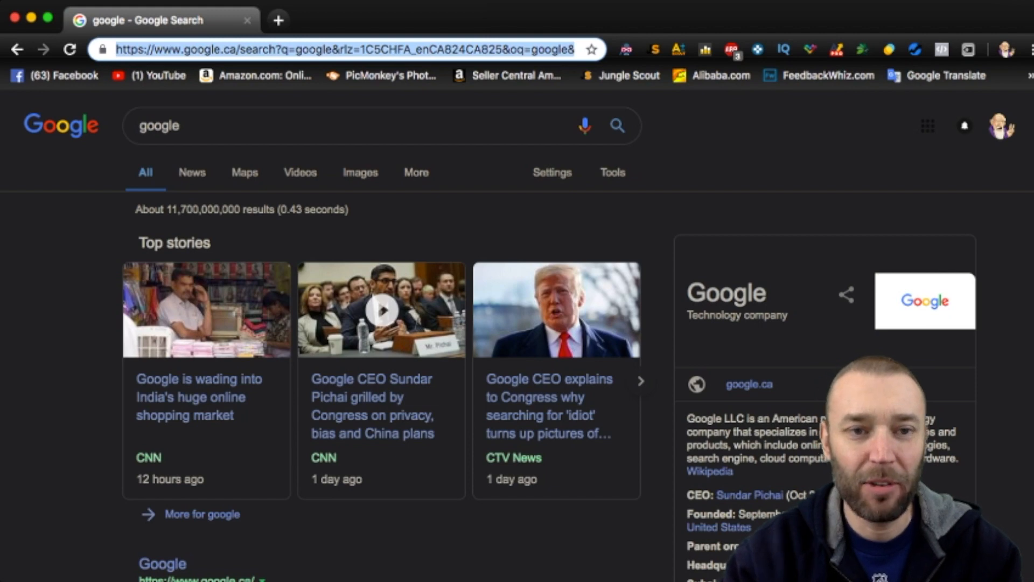
- Replace the current Google query with "arrow logo" and show the image results
click(180, 125)
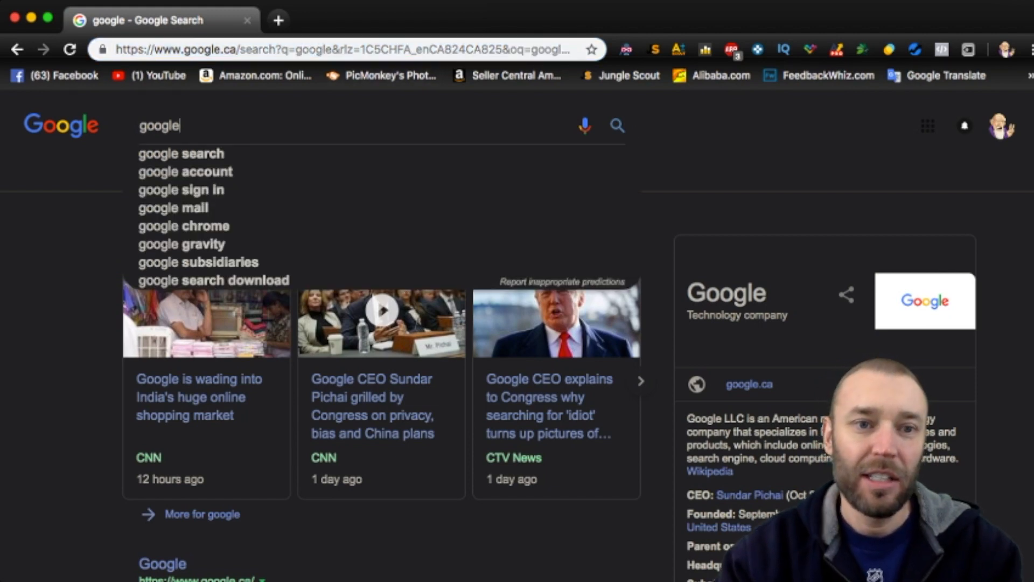
key(BackSpace)
key(BackSpace)
key(BackSpace)
key(BackSpace)
key(BackSpace)
key(BackSpace)
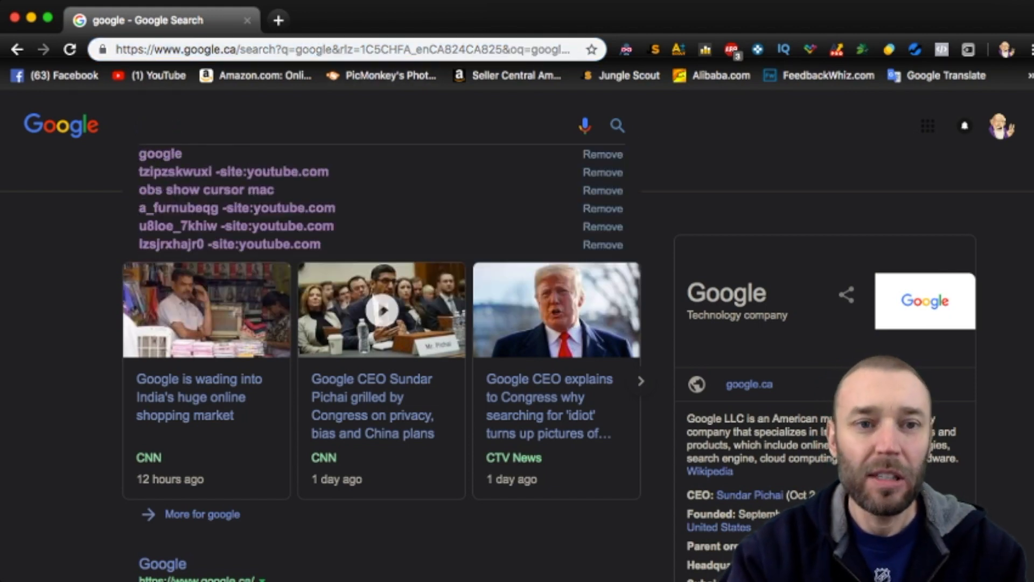
text(arrow)
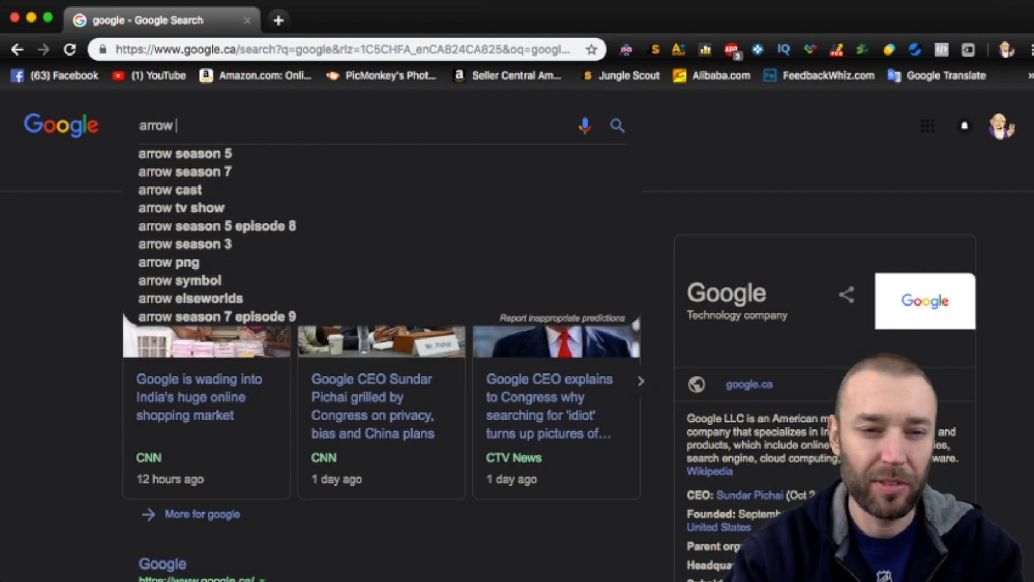
text( logo)
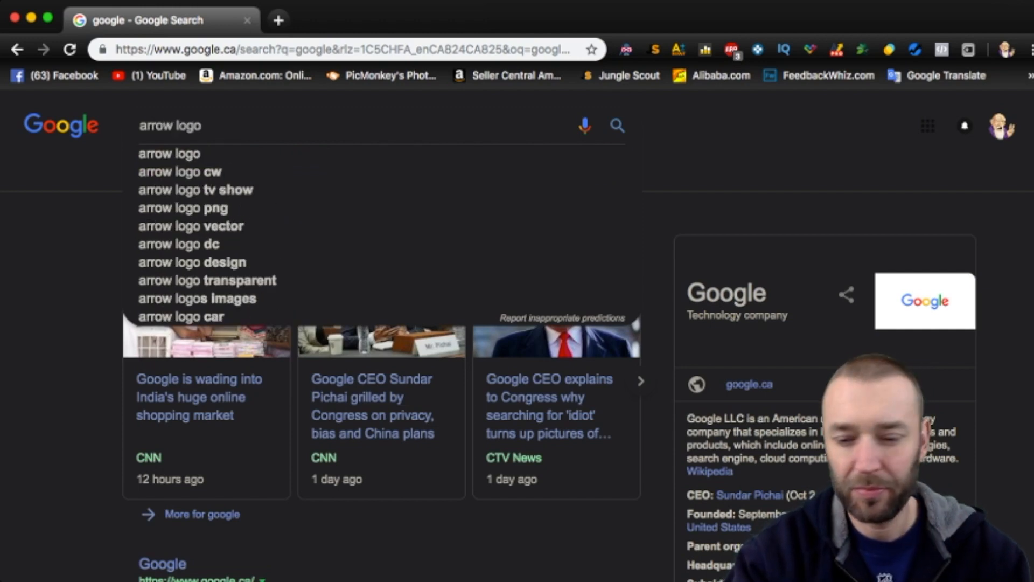
key(Return)
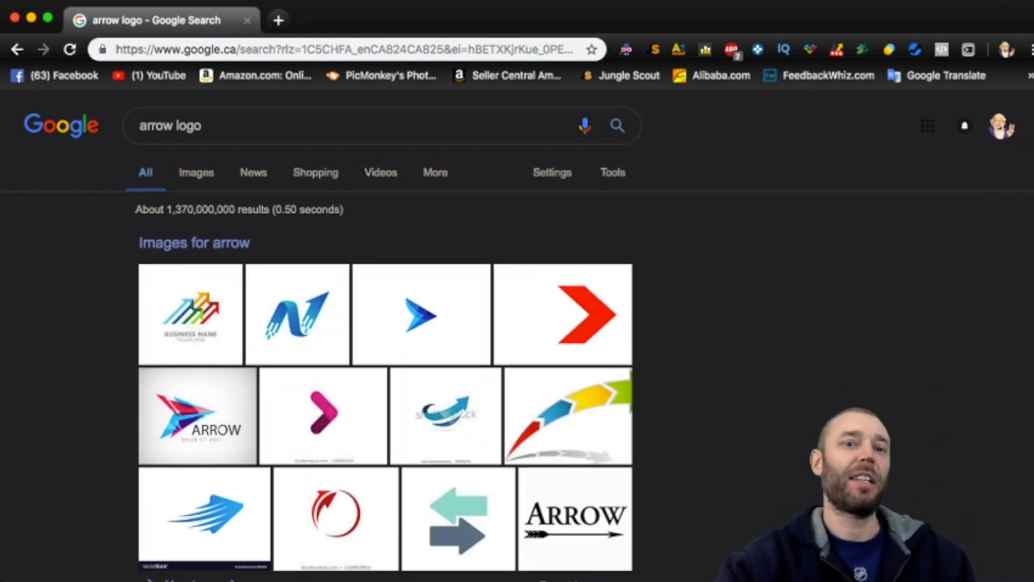
click(196, 172)
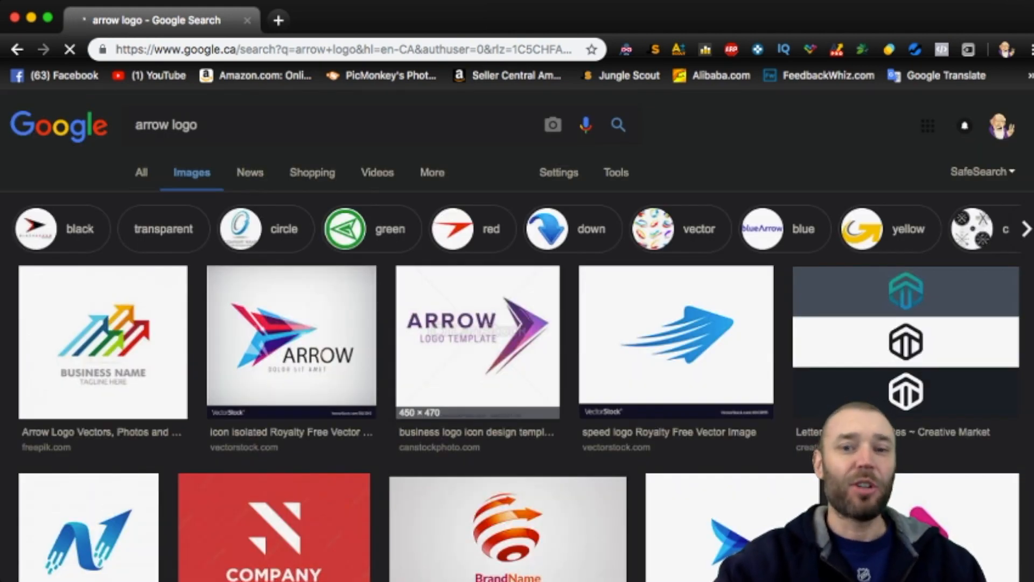
- Browse the arrow logo image results and open the preview of Thingiverse's circled green arrowhead logo
scroll(517, 323, down, 3)
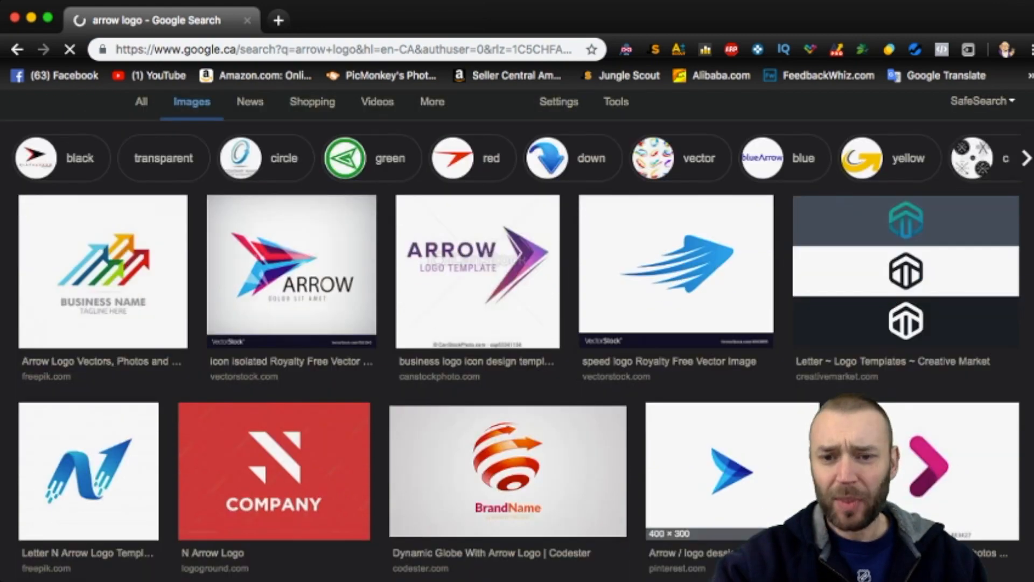
scroll(517, 324, down, 3)
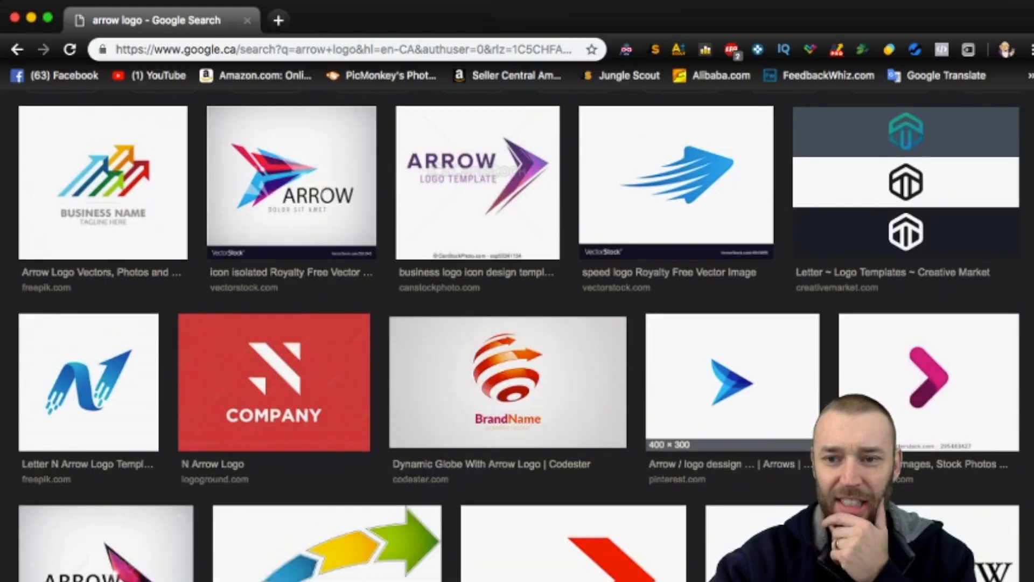
scroll(517, 324, down, 5)
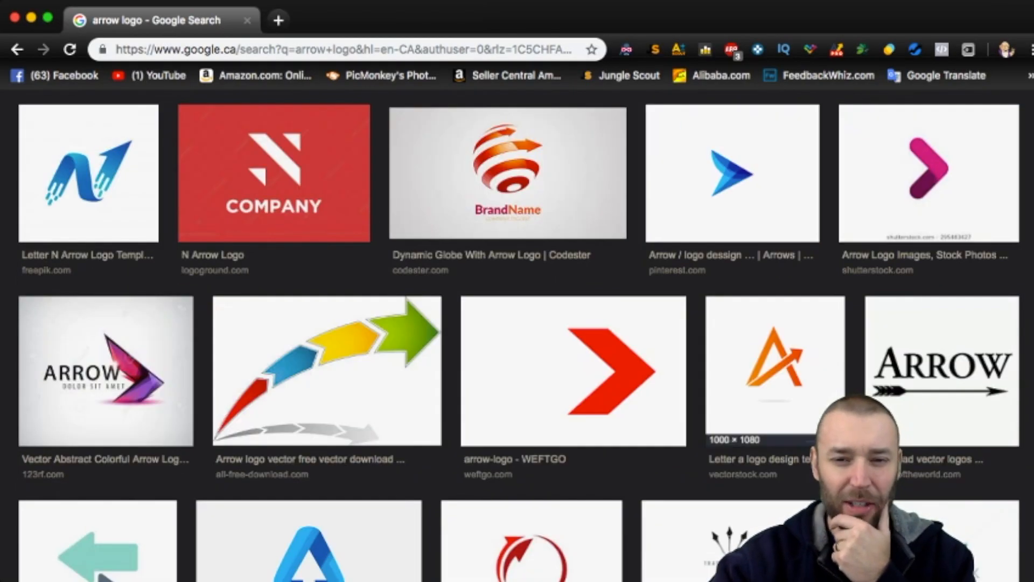
scroll(517, 324, down, 7)
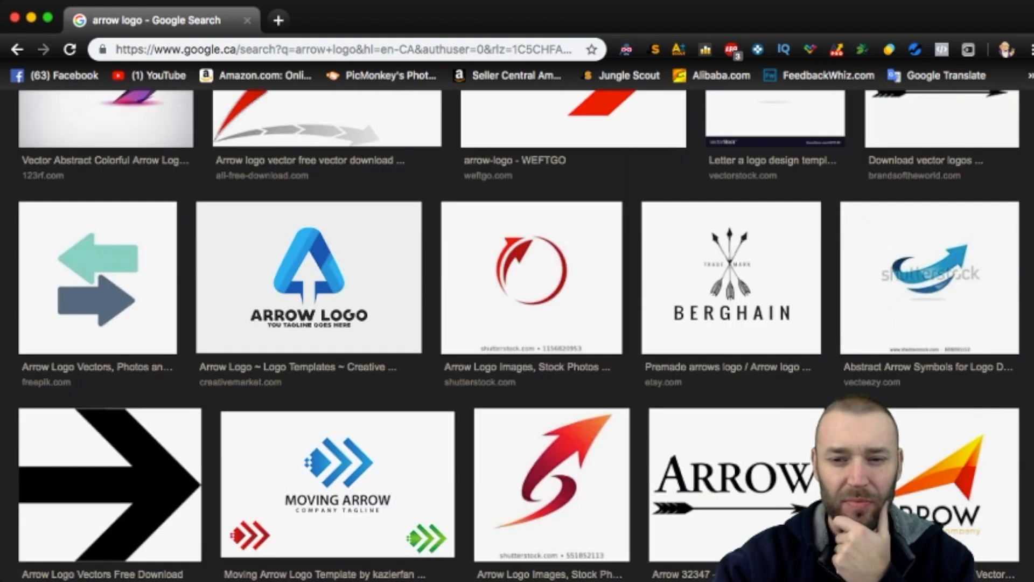
scroll(517, 323, down, 5)
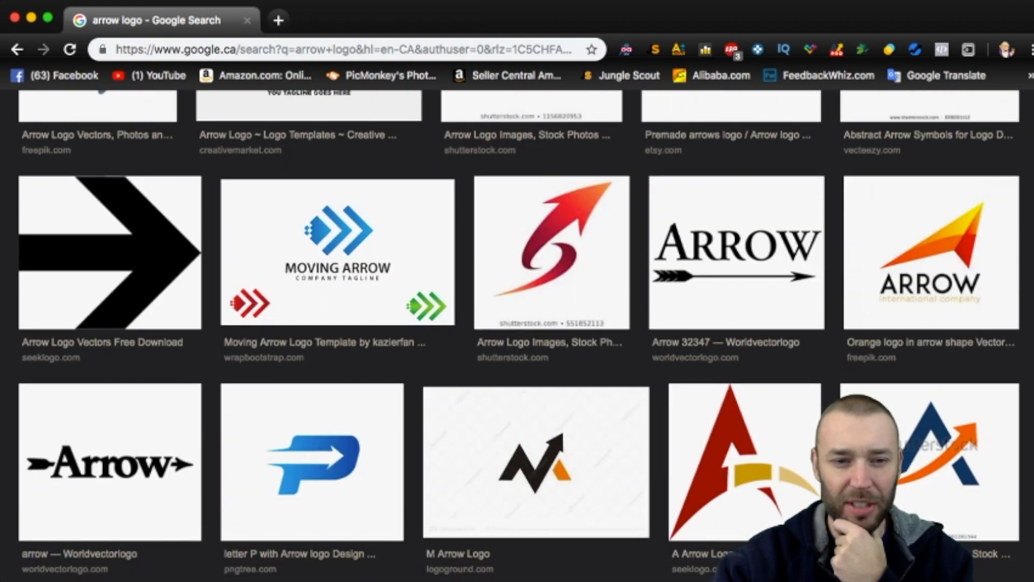
scroll(517, 323, down, 7)
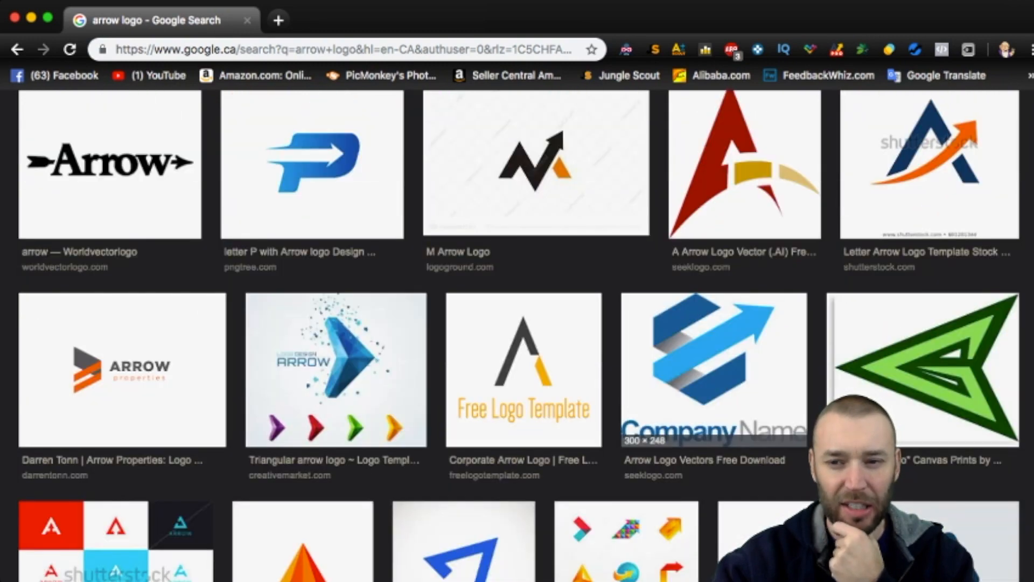
scroll(517, 323, down, 10)
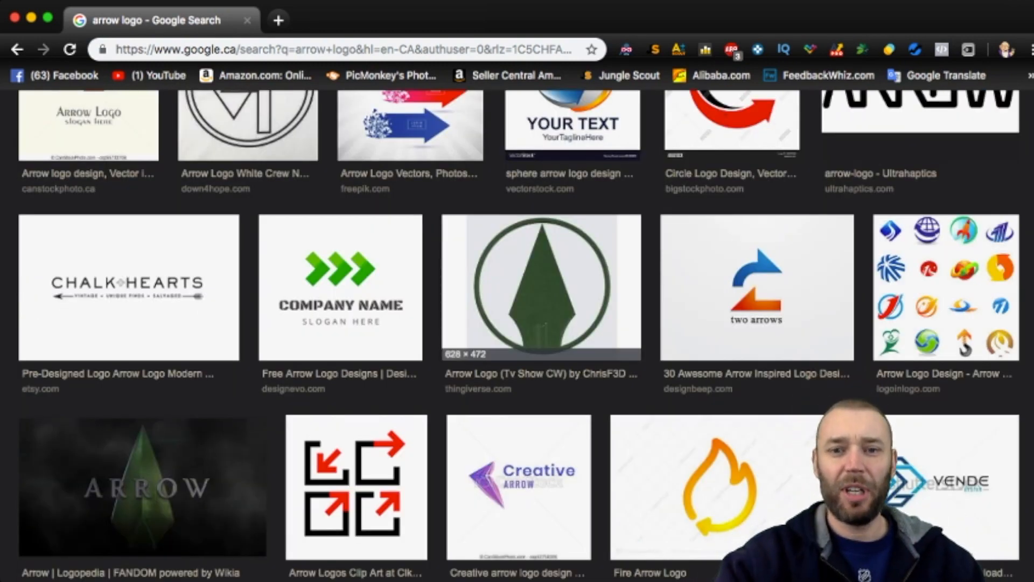
click(542, 286)
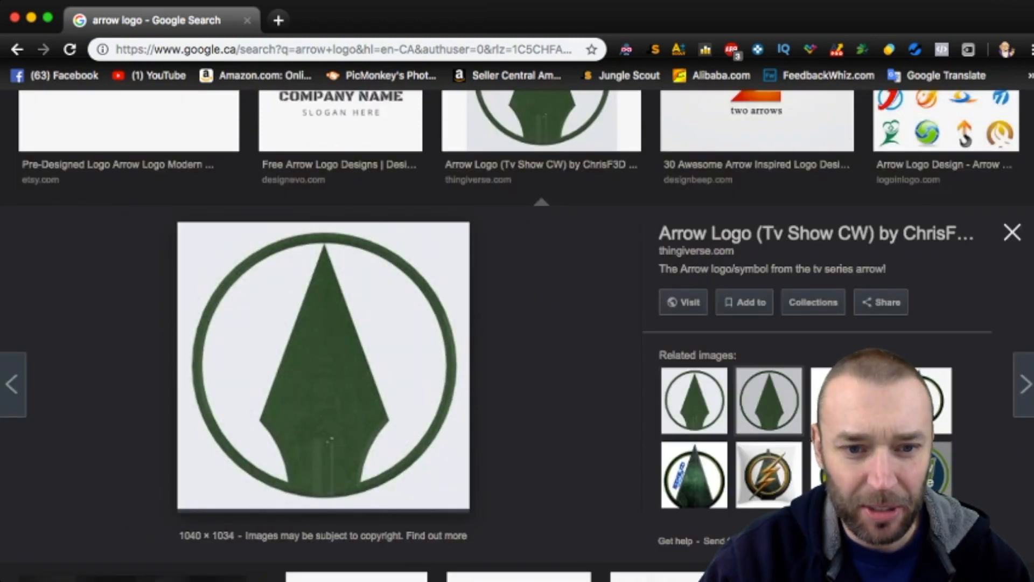
- Preview the related arrow logos and save the 628 × 472 Thingiverse green arrowhead image as a JPG
click(844, 400)
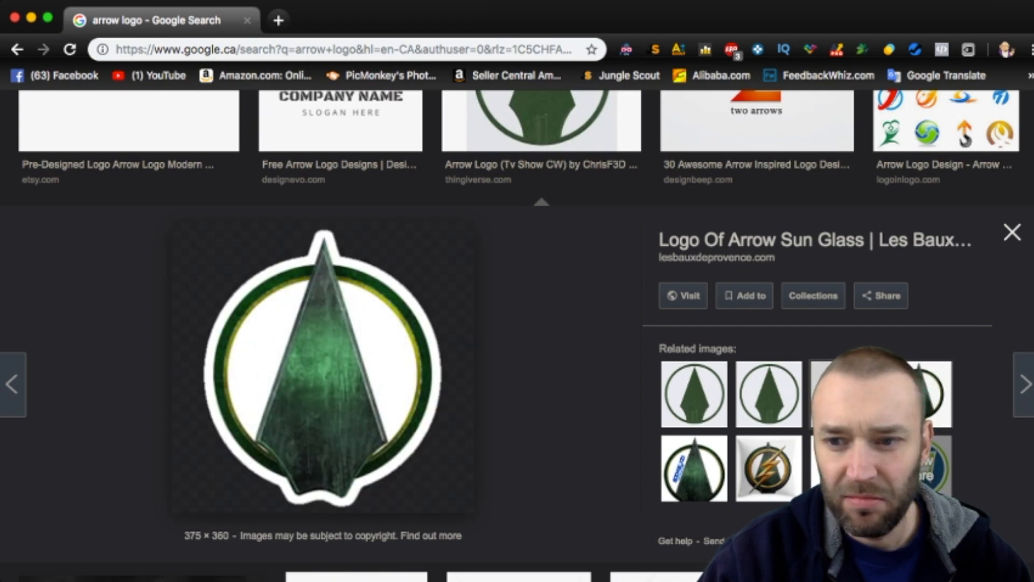
key(Right)
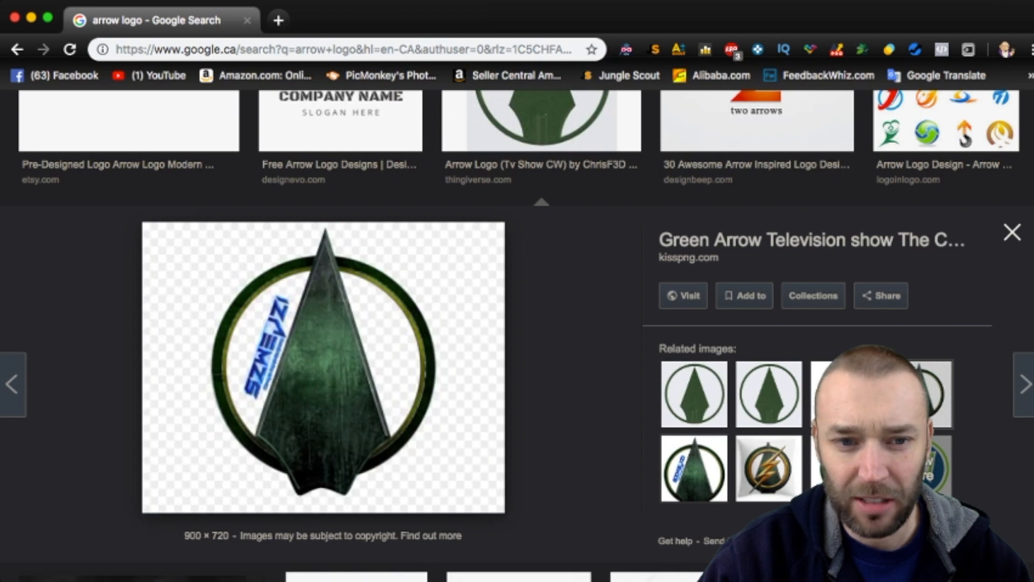
key(Right)
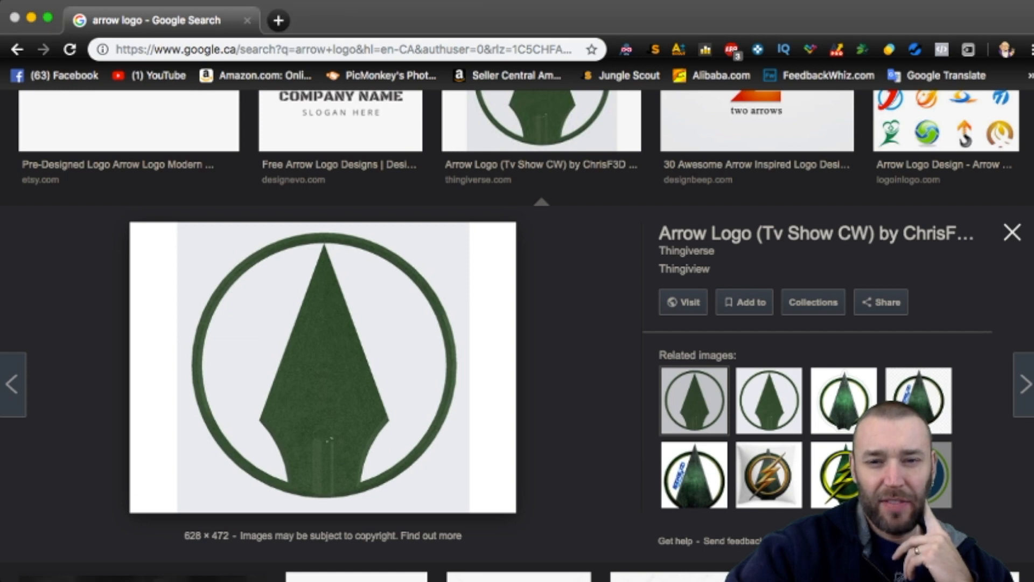
key(Return)
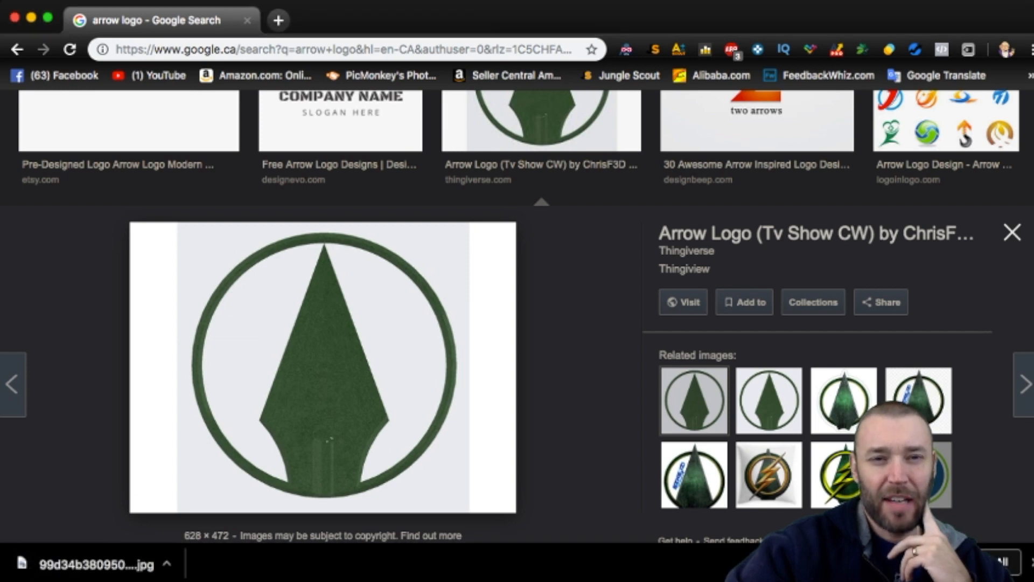
- Open PicMonkey in a new tab and start a new design from the downloaded arrowhead image
key(super+t)
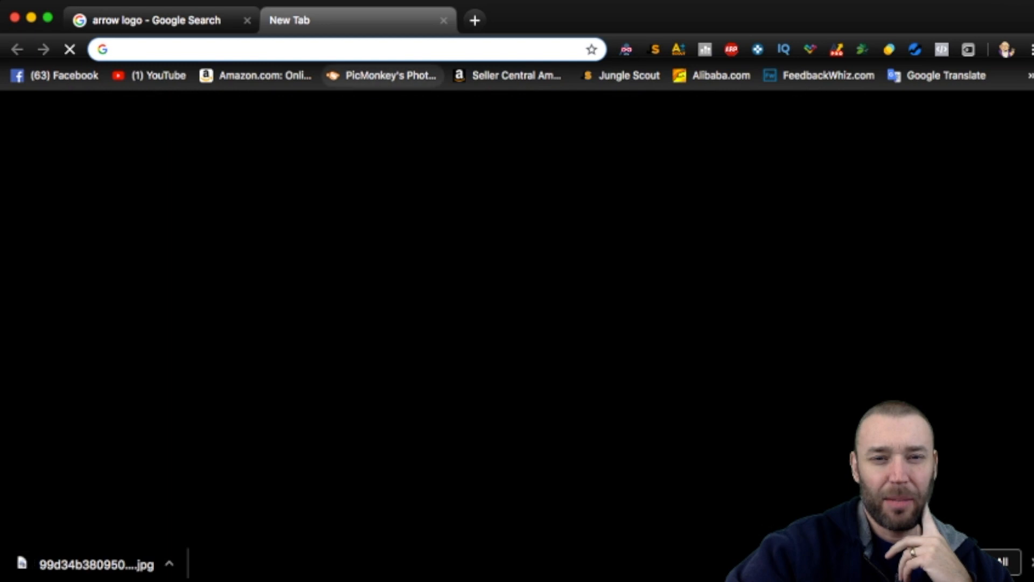
click(385, 76)
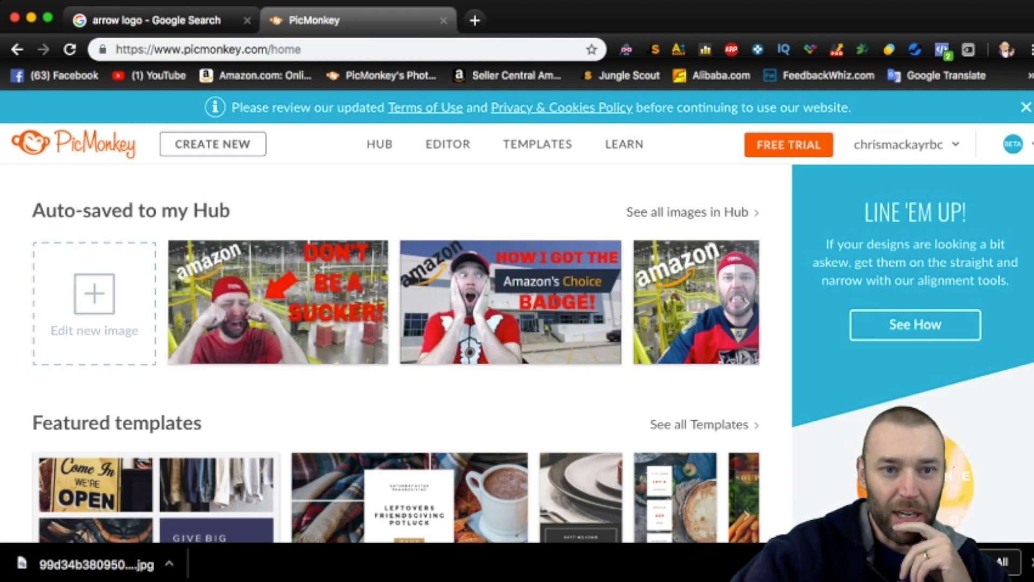
click(213, 144)
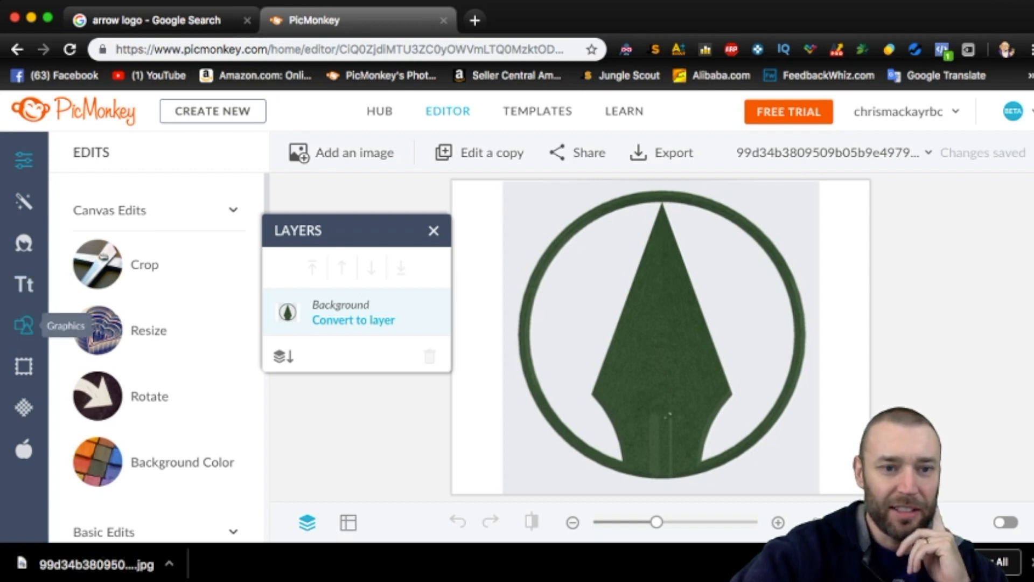
- Add a Chivo Black text box containing the letter "A" over the green arrowhead
click(24, 325)
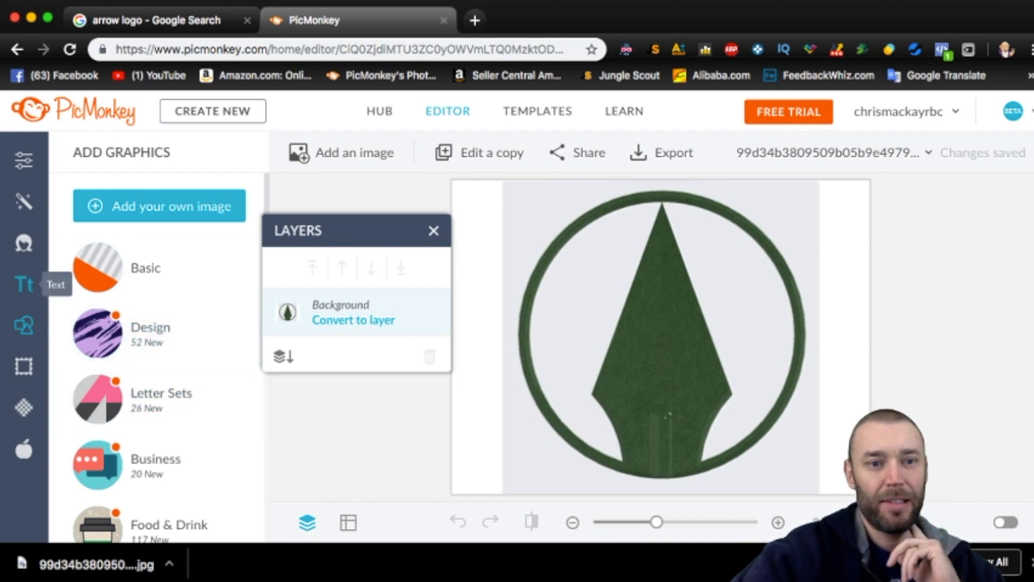
click(24, 284)
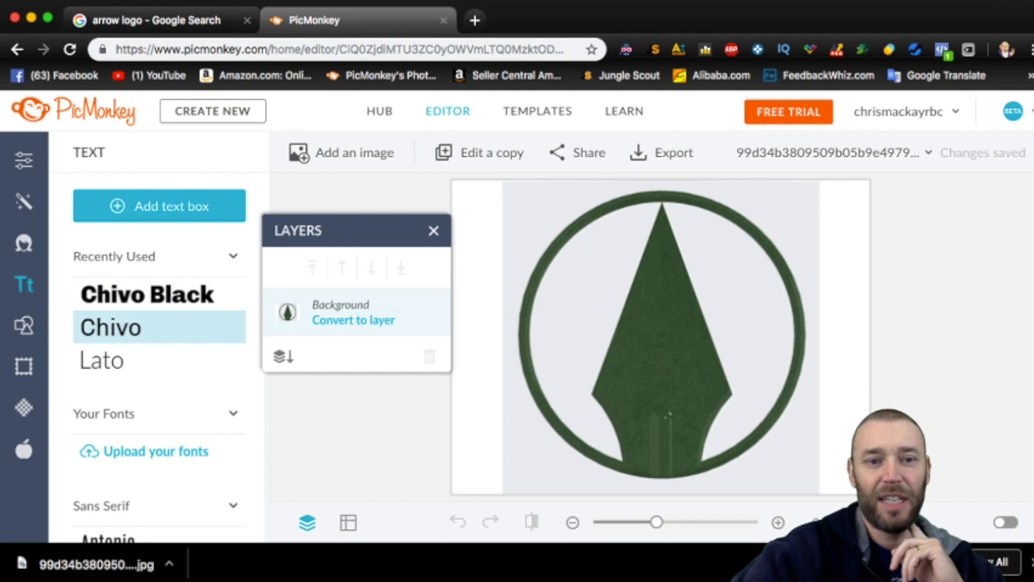
click(160, 206)
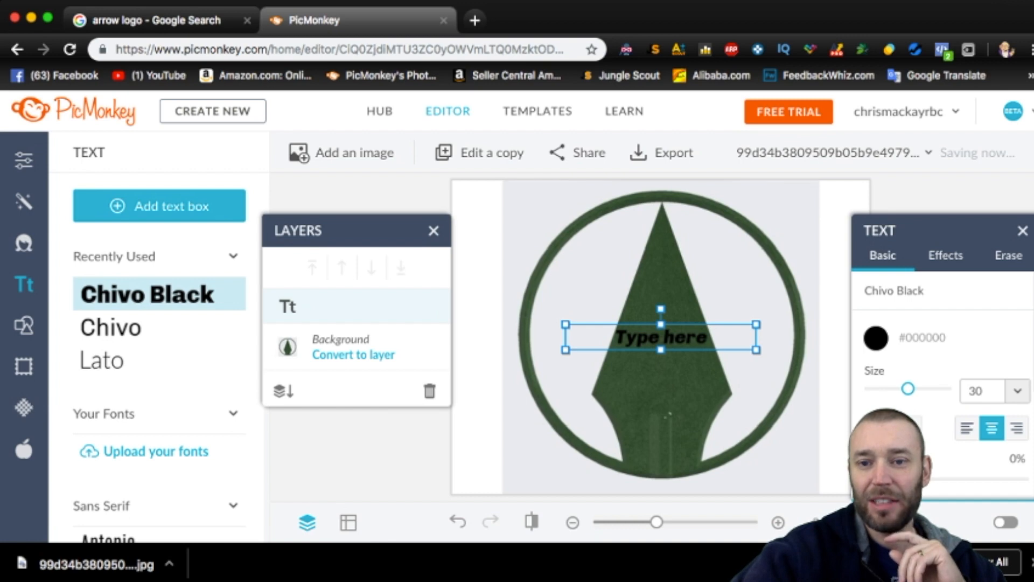
click(661, 337)
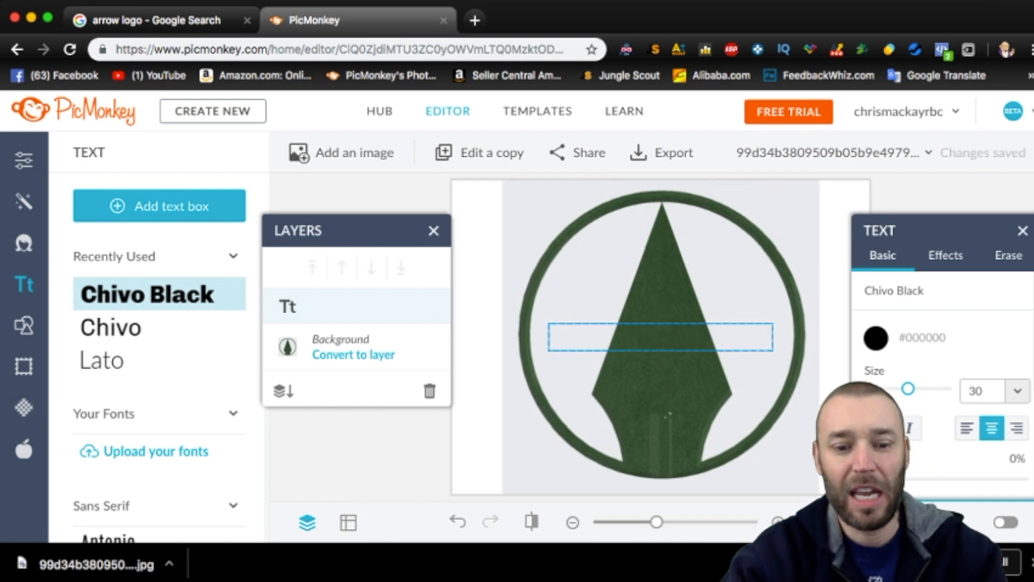
text(A)
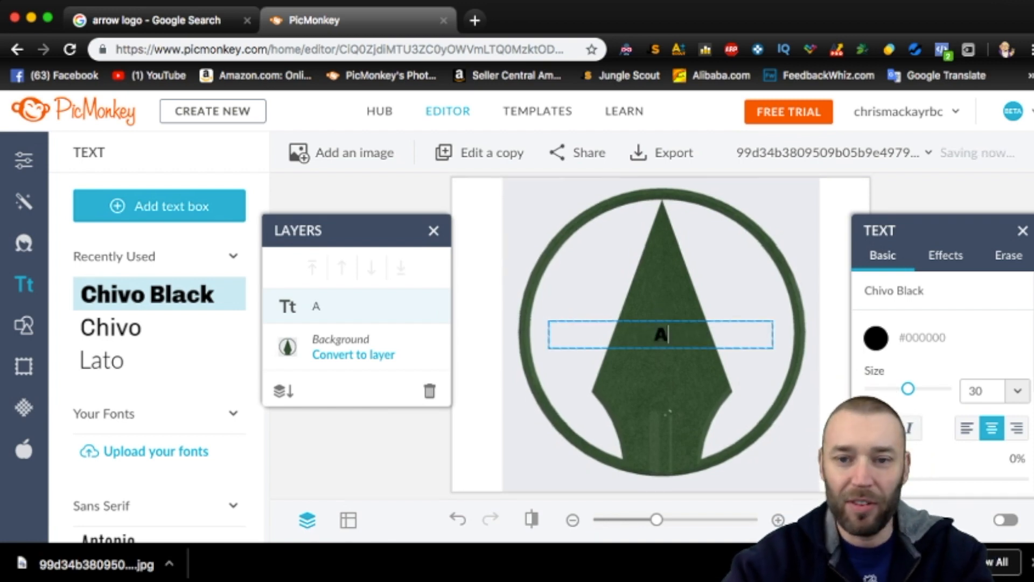
key(Escape)
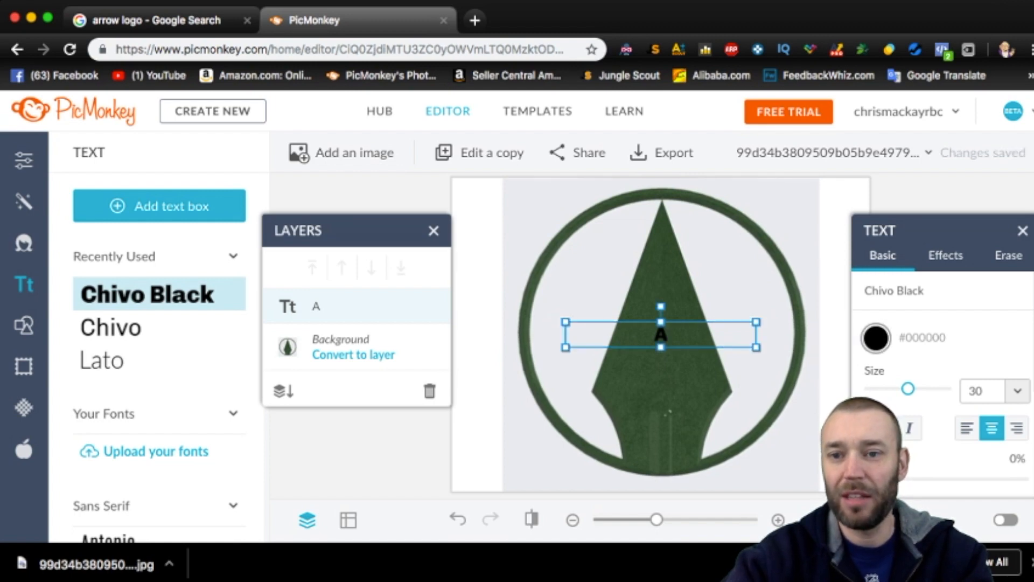
- Set the letter A's text color to white, #FFFFFF, from the Rainbow palette
click(876, 338)
click(714, 234)
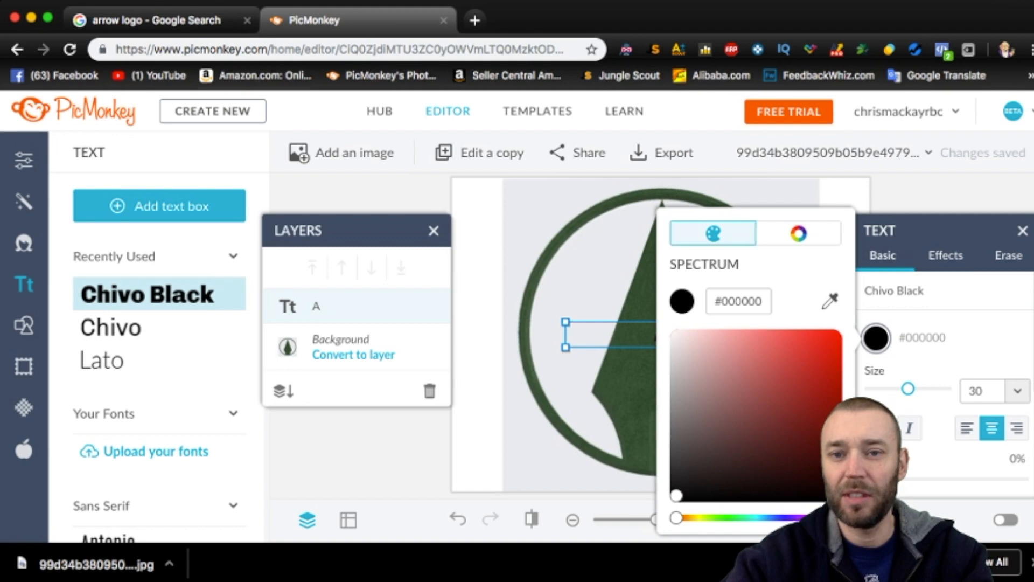
click(771, 390)
click(830, 389)
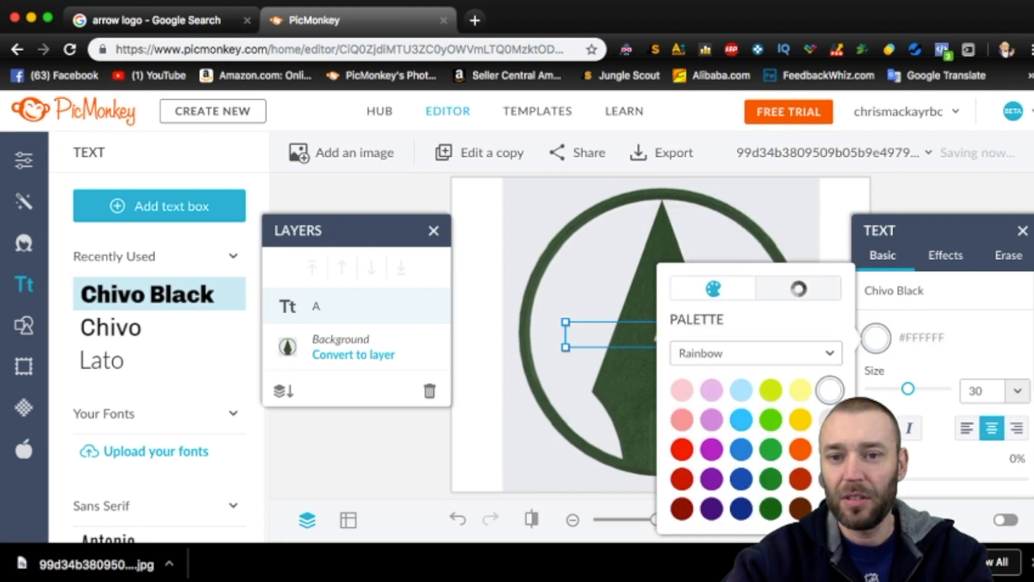
key(Escape)
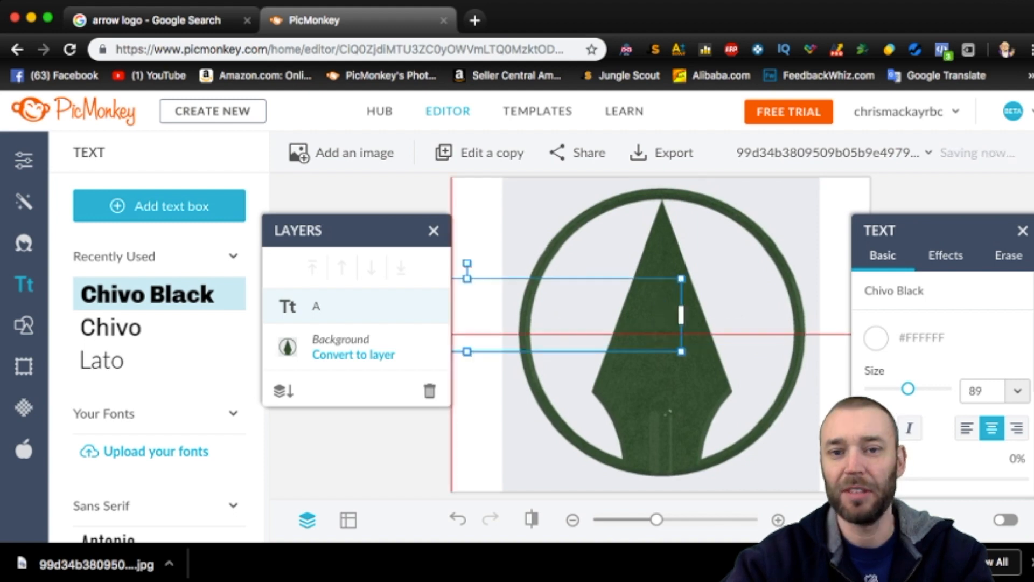
- Center the white letter A on the green arrowhead, enlarge it to size 185 and deselect it
drag(681, 314, 661, 334)
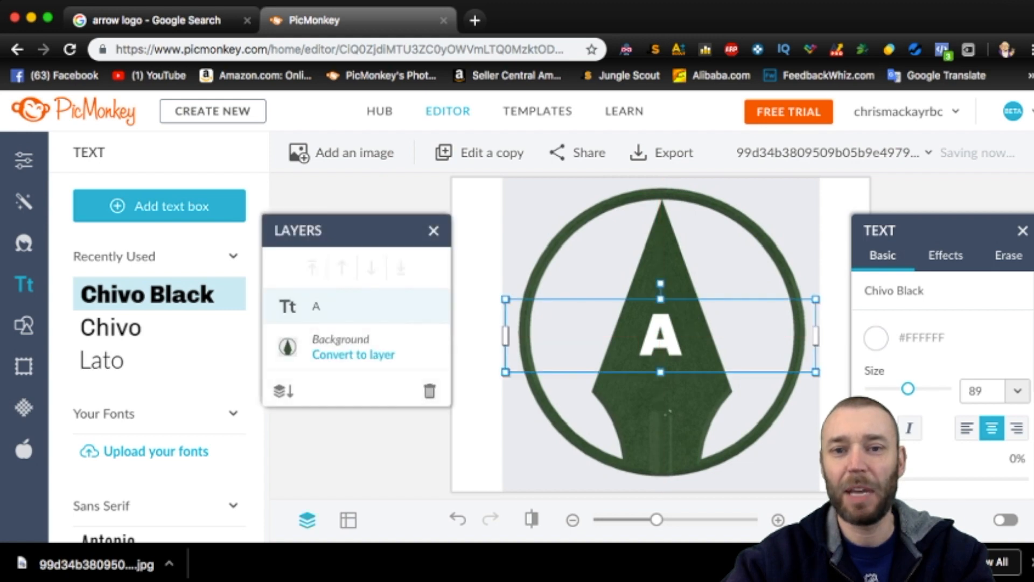
drag(661, 334, 682, 342)
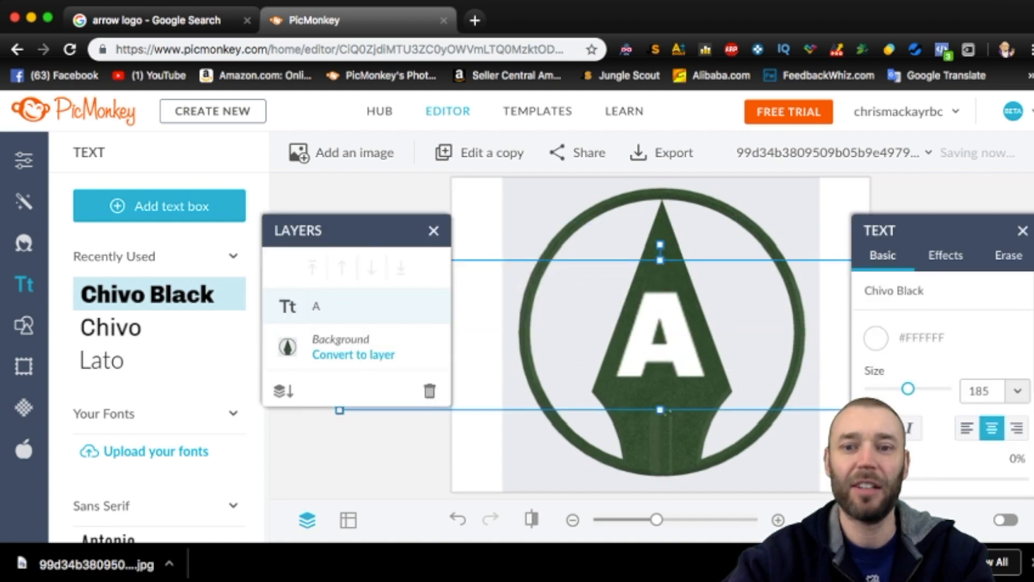
click(669, 412)
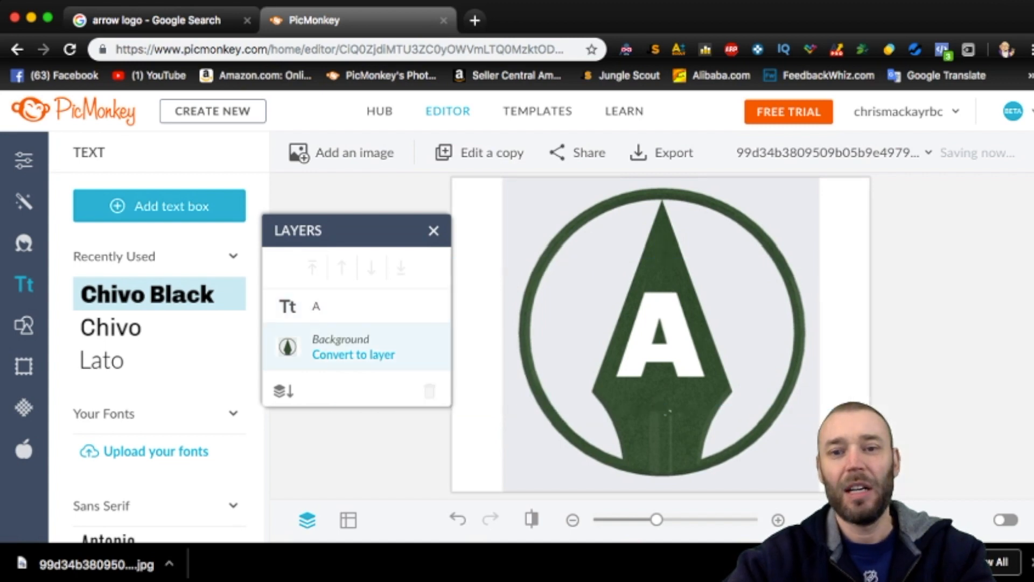